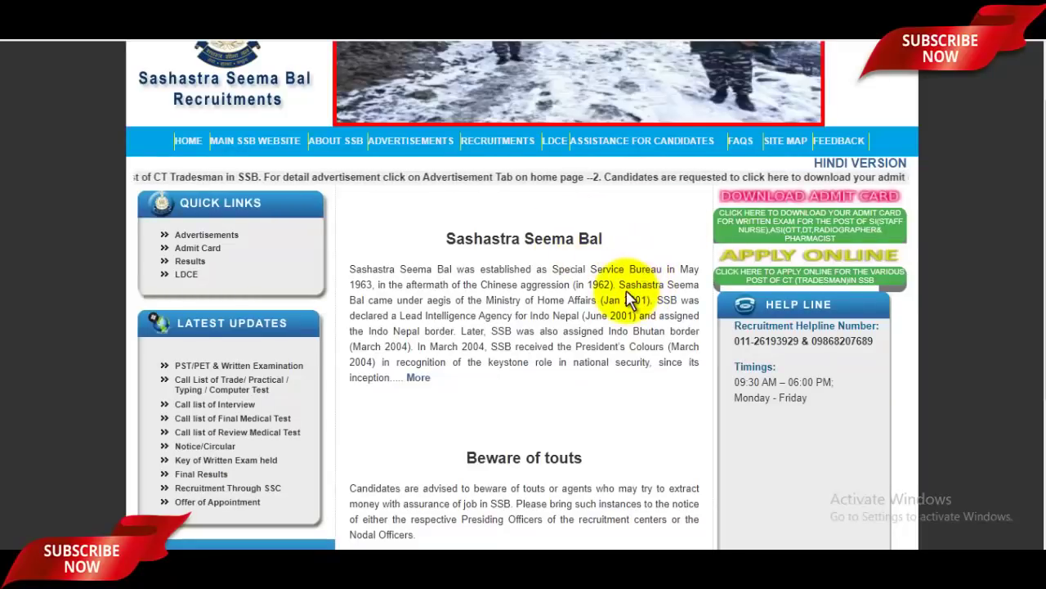
- From Apply Online, open the Constables advertisement 338/RC/SSB/COMBINED ADVT./CTS/2020 and start applying
{"action": "scroll", "coordinate": [643, 291], "scroll_direction": "up", "scroll_amount": 2}
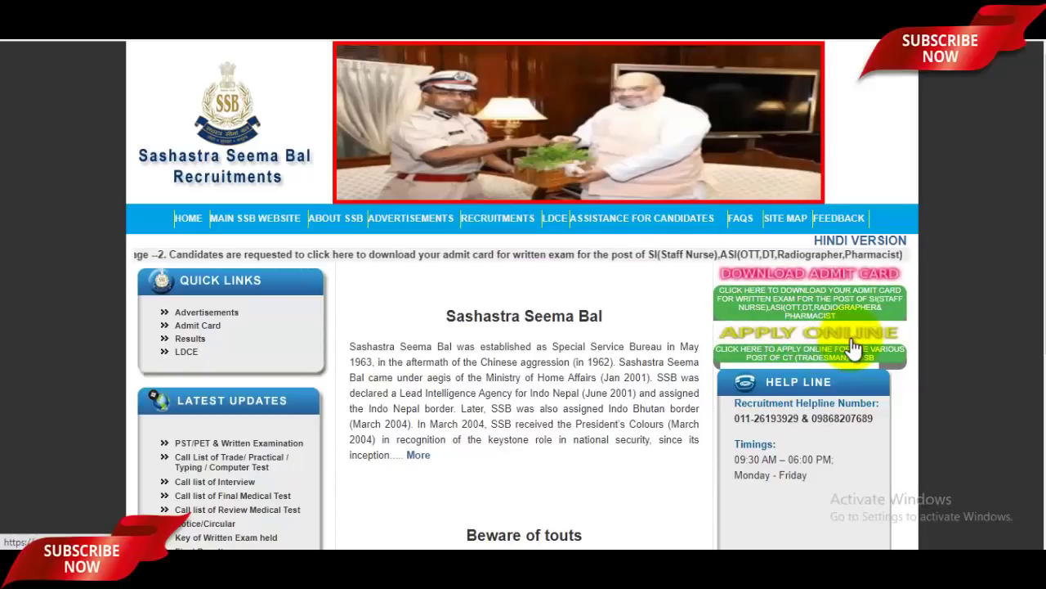
{"action": "left_click", "coordinate": [854, 347]}
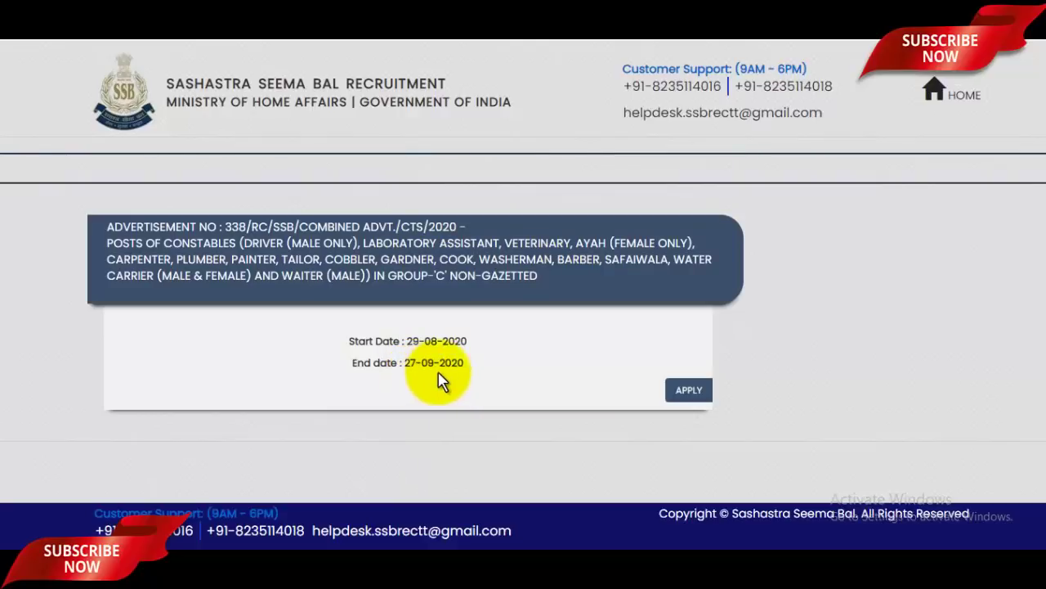
{"action": "left_click", "coordinate": [697, 391]}
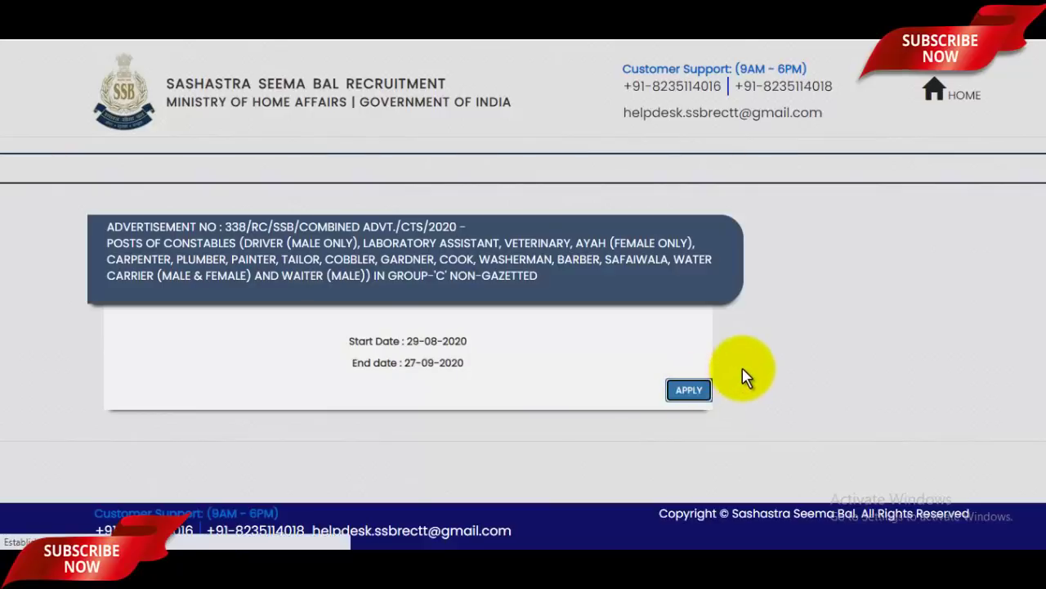
- Start a new candidate registration from the bottom of the Registration Division page
{"action": "scroll", "coordinate": [744, 368], "scroll_direction": "down", "scroll_amount": 1}
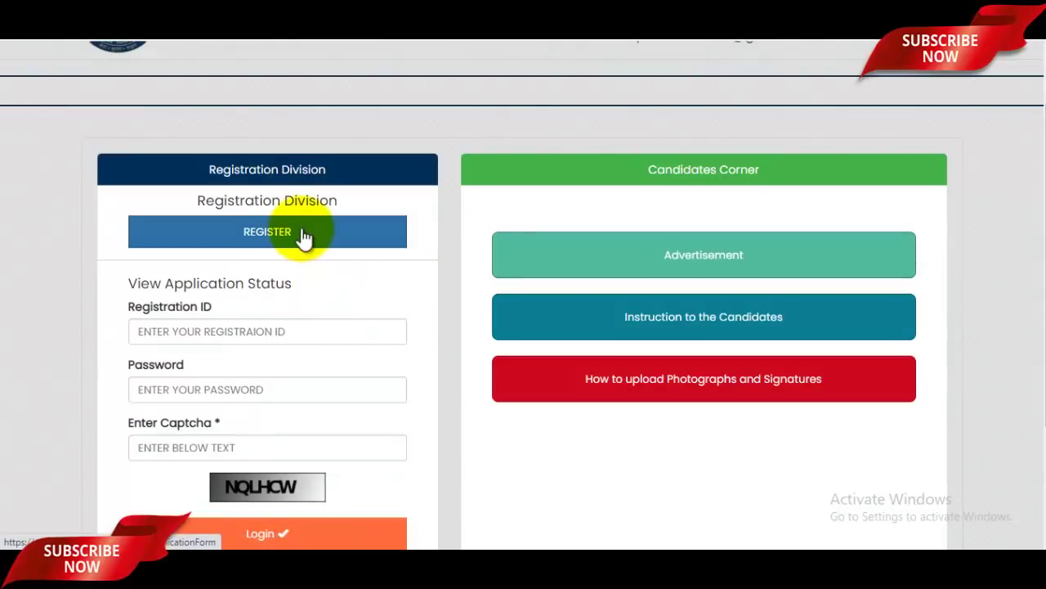
{"action": "scroll", "coordinate": [303, 233], "scroll_direction": "down", "scroll_amount": 1}
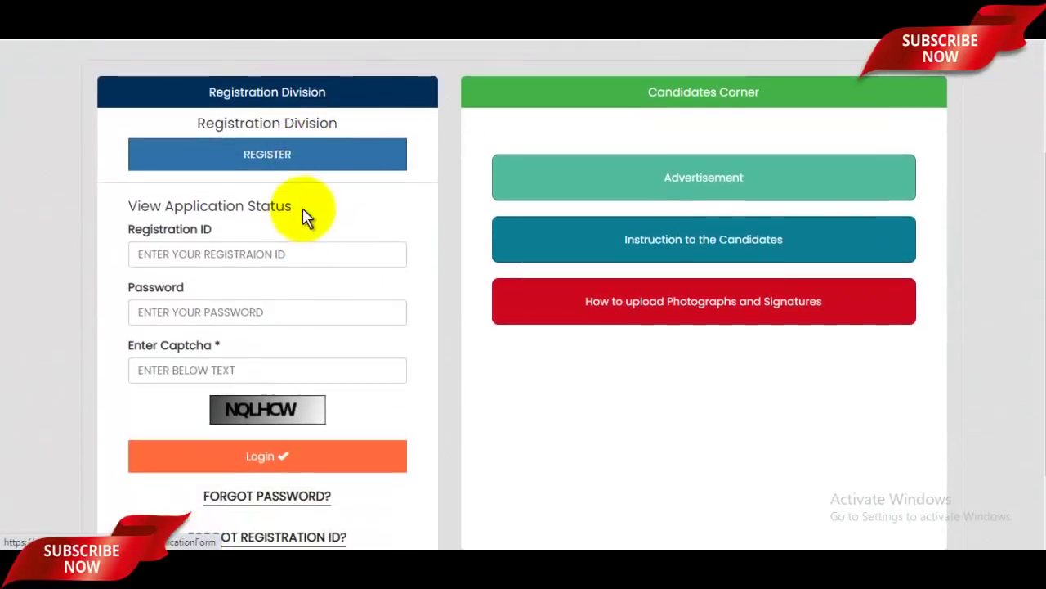
{"action": "left_click", "coordinate": [300, 154]}
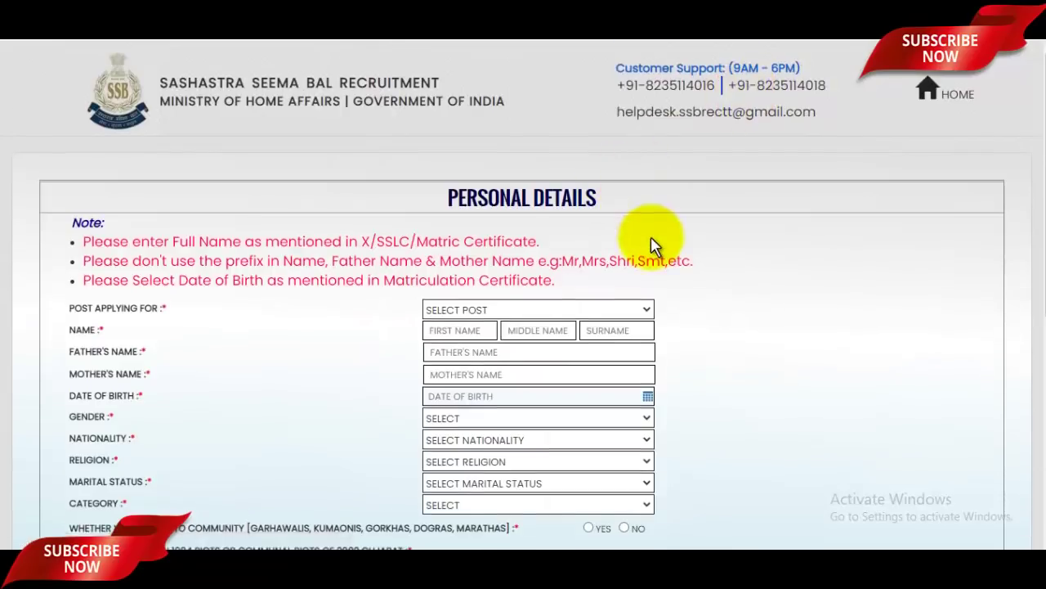
- Choose CONSTABLE (DRIVER) as the post applying for
{"action": "scroll", "coordinate": [651, 236], "scroll_direction": "down", "scroll_amount": 2}
{"action": "scroll", "coordinate": [650, 237], "scroll_direction": "up", "scroll_amount": 2, "text": "ctrl"}
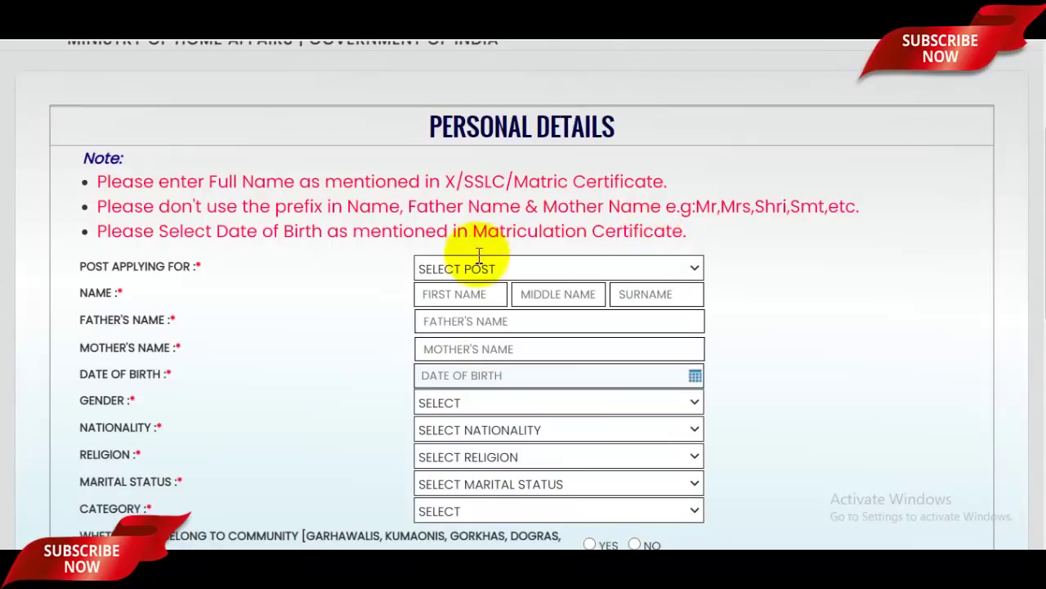
{"action": "left_click", "coordinate": [533, 271]}
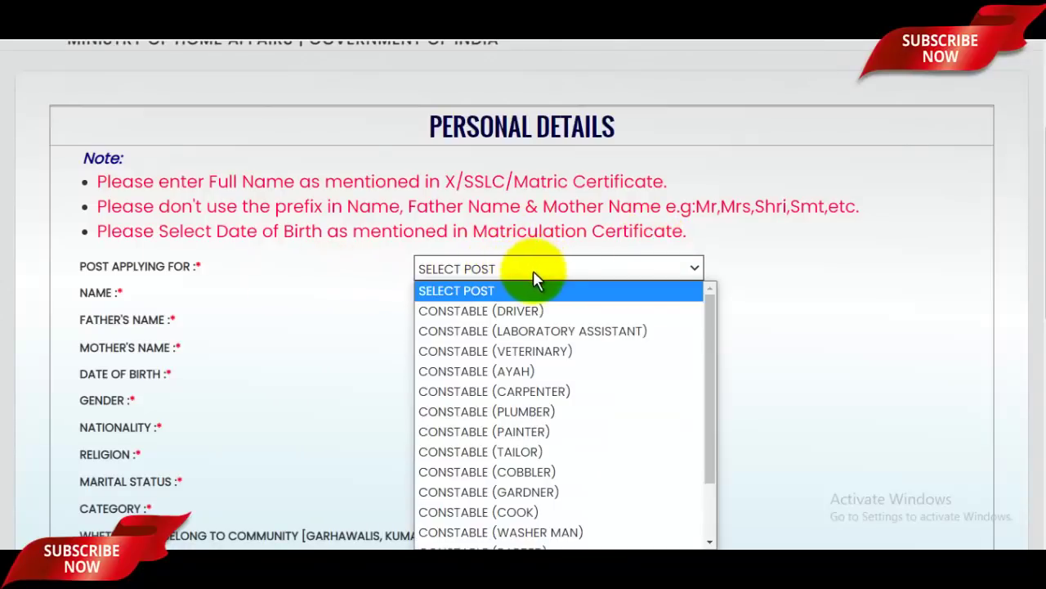
{"action": "left_click", "coordinate": [521, 311]}
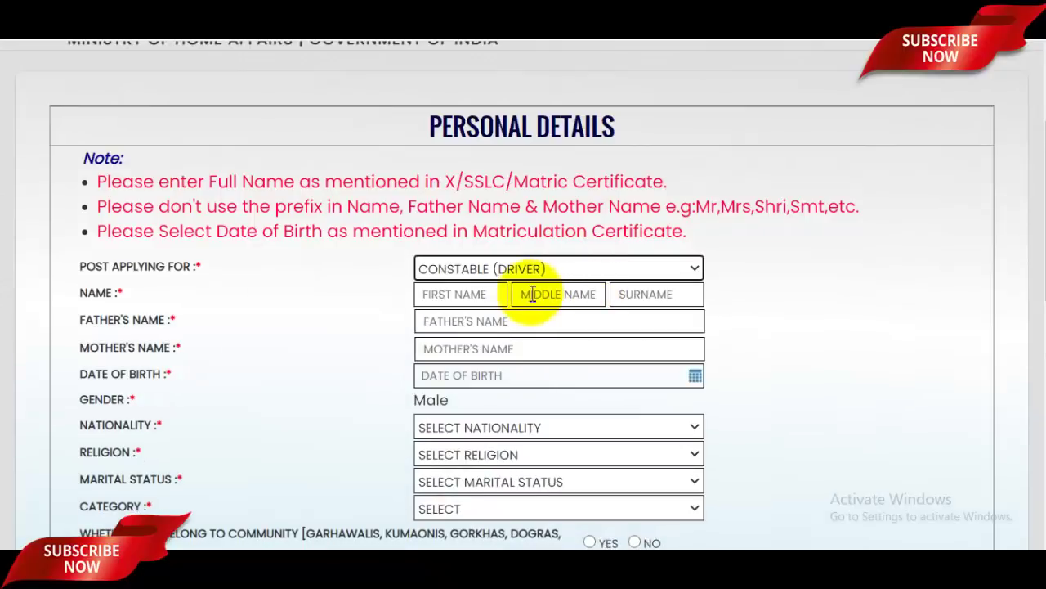
- Enter the applicant's first name and surname in the Name fields
{"action": "left_click", "coordinate": [458, 294]}
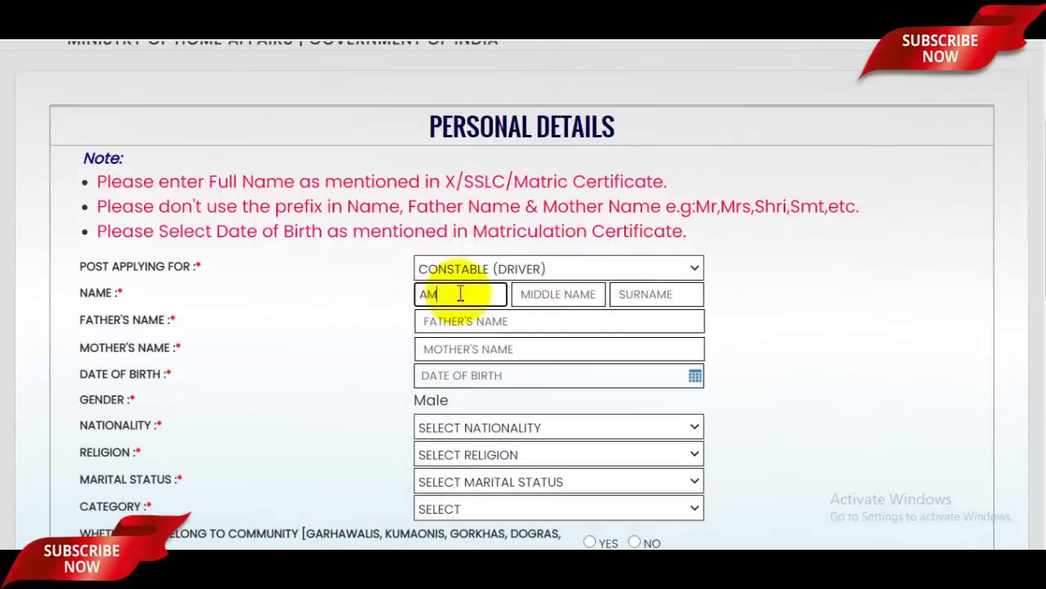
{"action": "left_click", "coordinate": [539, 302]}
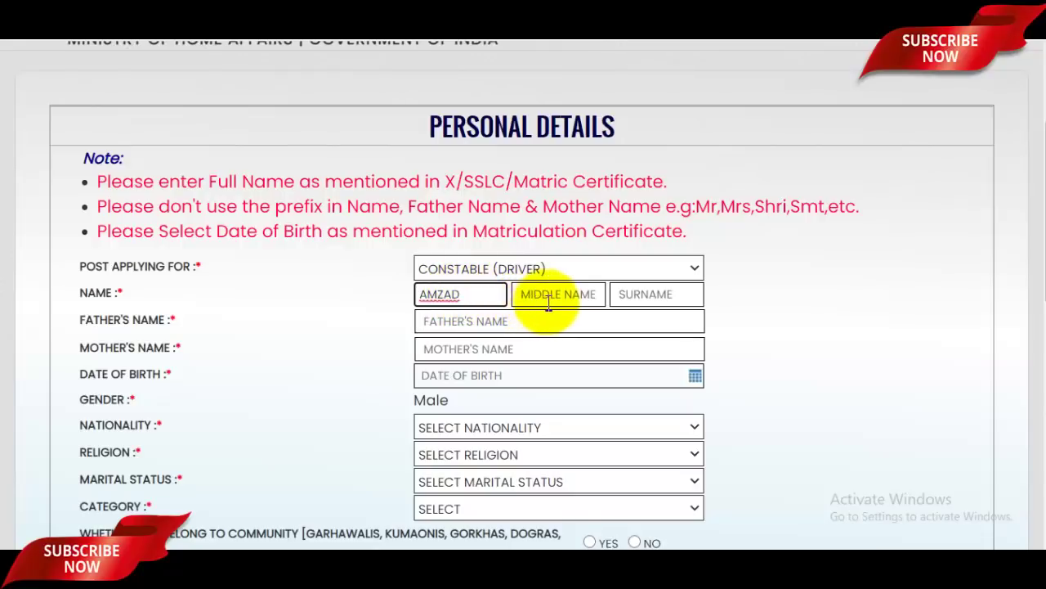
{"action": "left_click", "coordinate": [647, 296]}
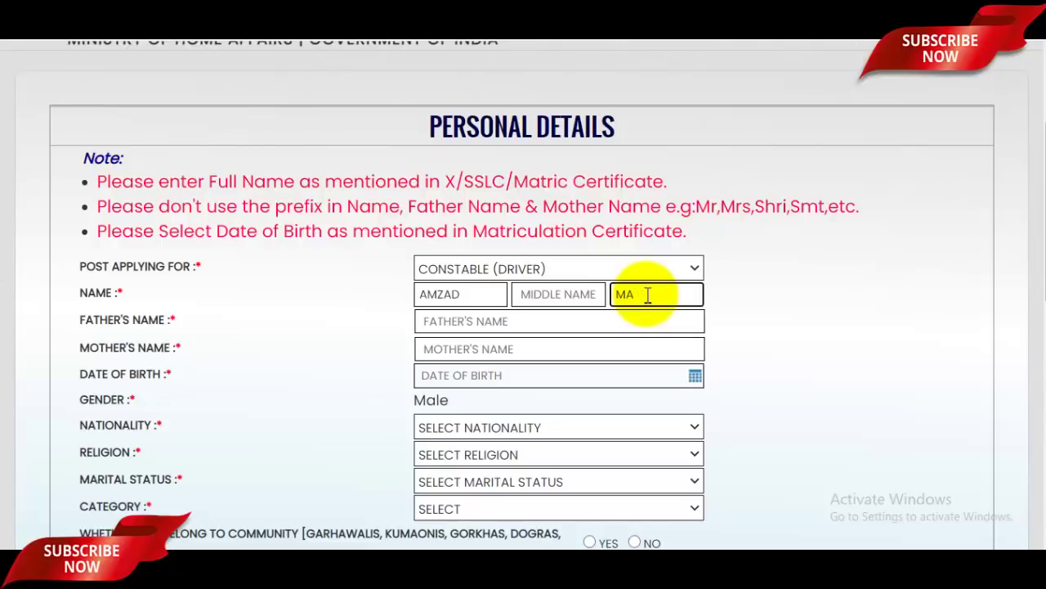
{"action": "scroll", "coordinate": [588, 278], "scroll_direction": "down", "scroll_amount": 1}
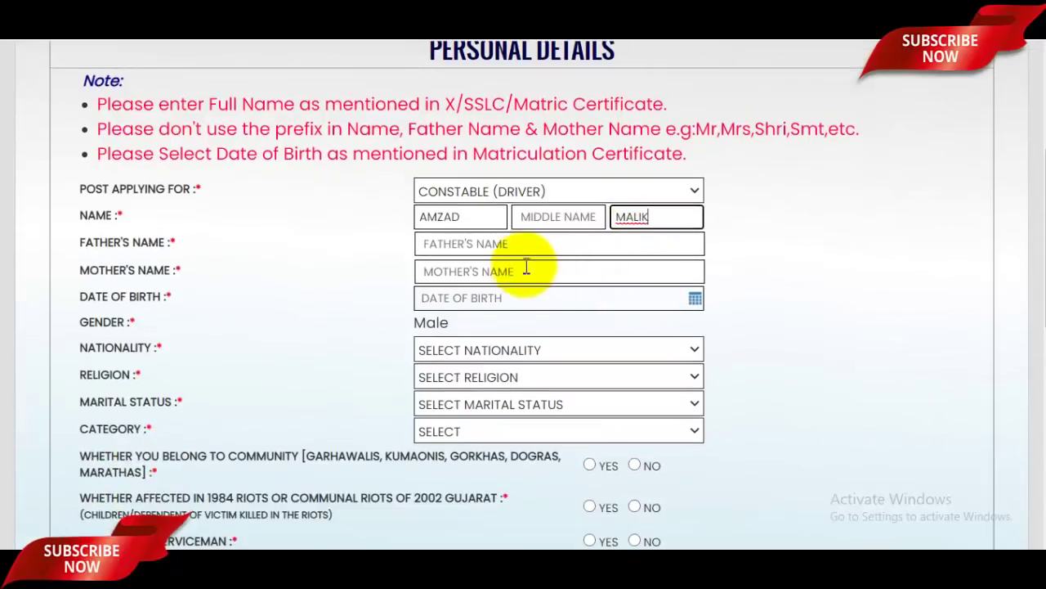
- Enter the father's name and the mother's name
{"action": "left_click", "coordinate": [519, 252]}
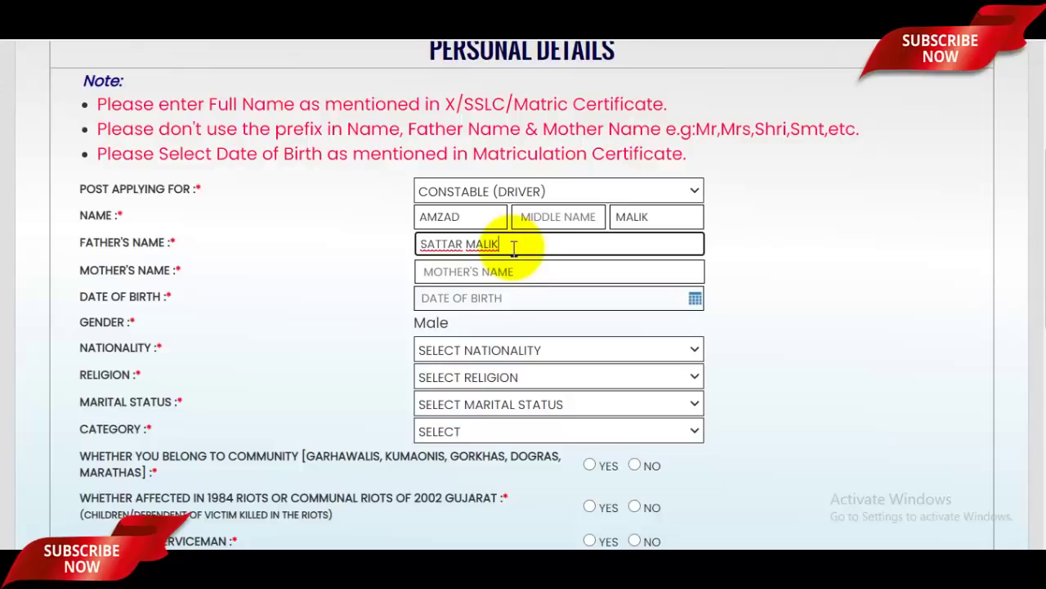
{"action": "left_click", "coordinate": [488, 271]}
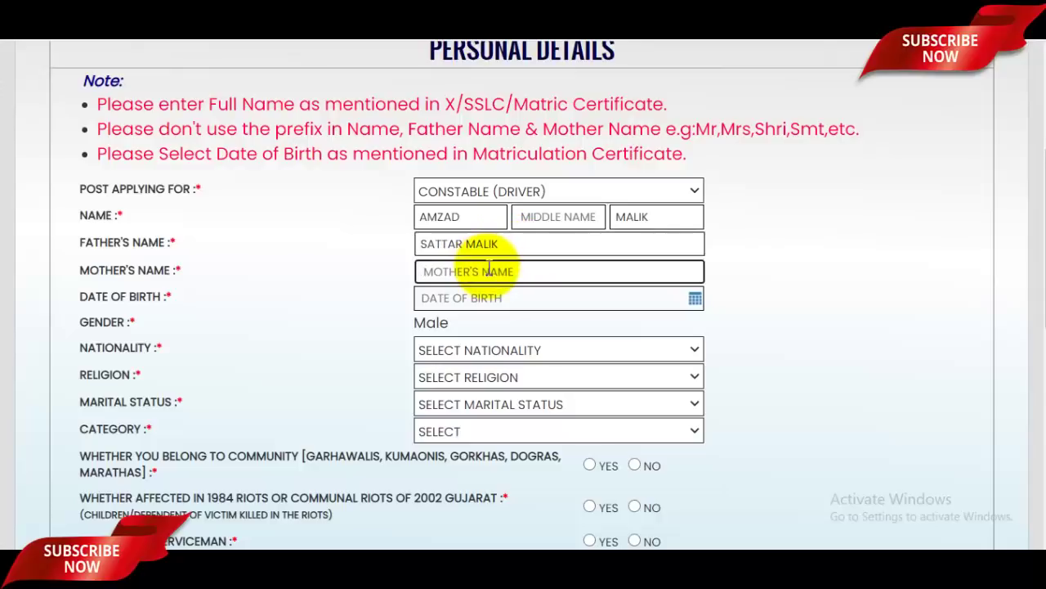
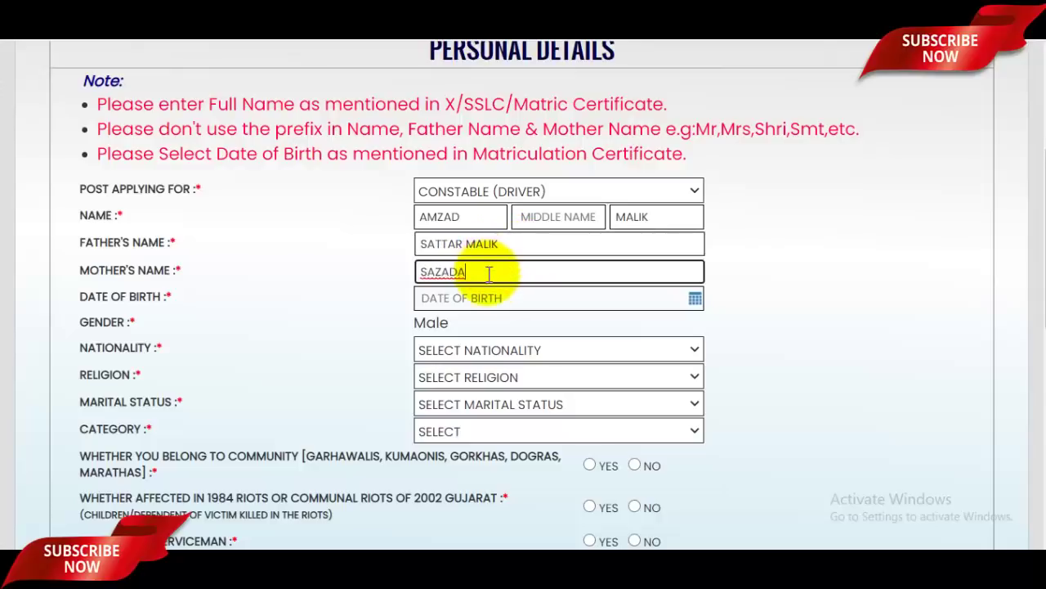
{"action": "left_click", "coordinate": [480, 298]}
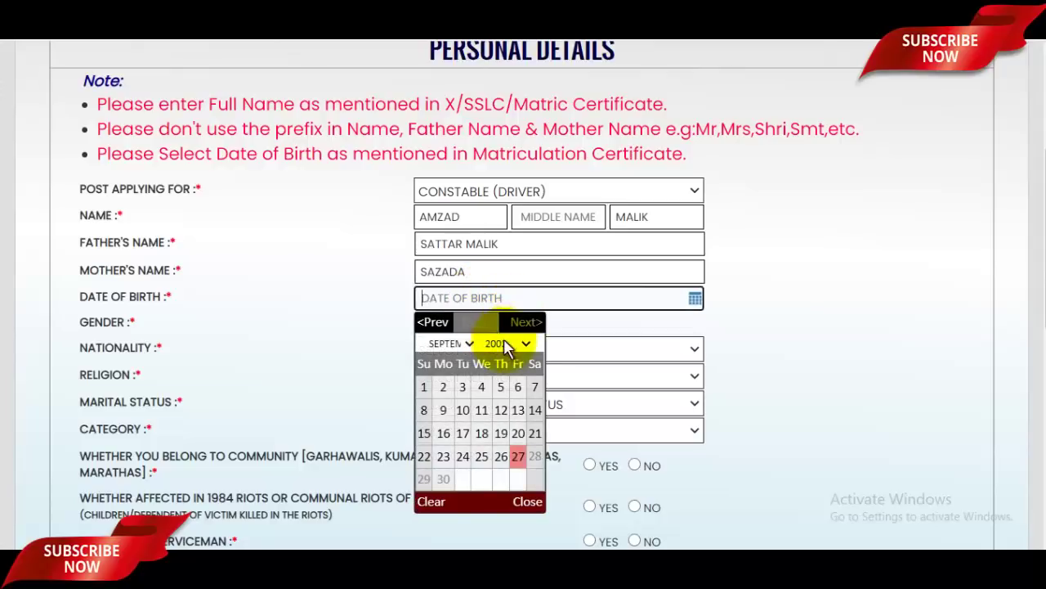
{"action": "left_click", "coordinate": [523, 345]}
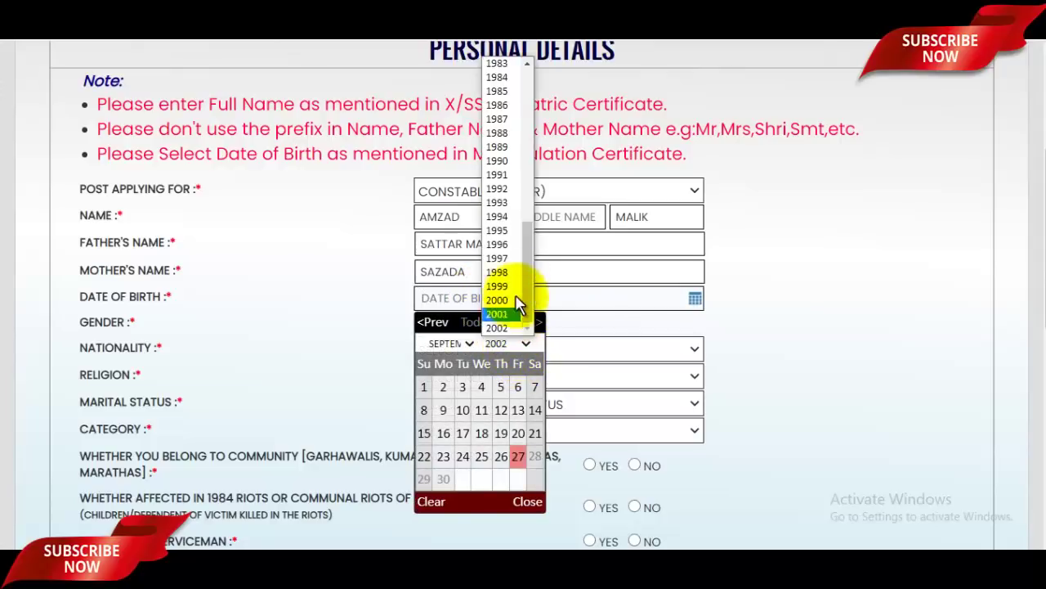
{"action": "left_click", "coordinate": [498, 257]}
{"action": "left_click", "coordinate": [459, 351]}
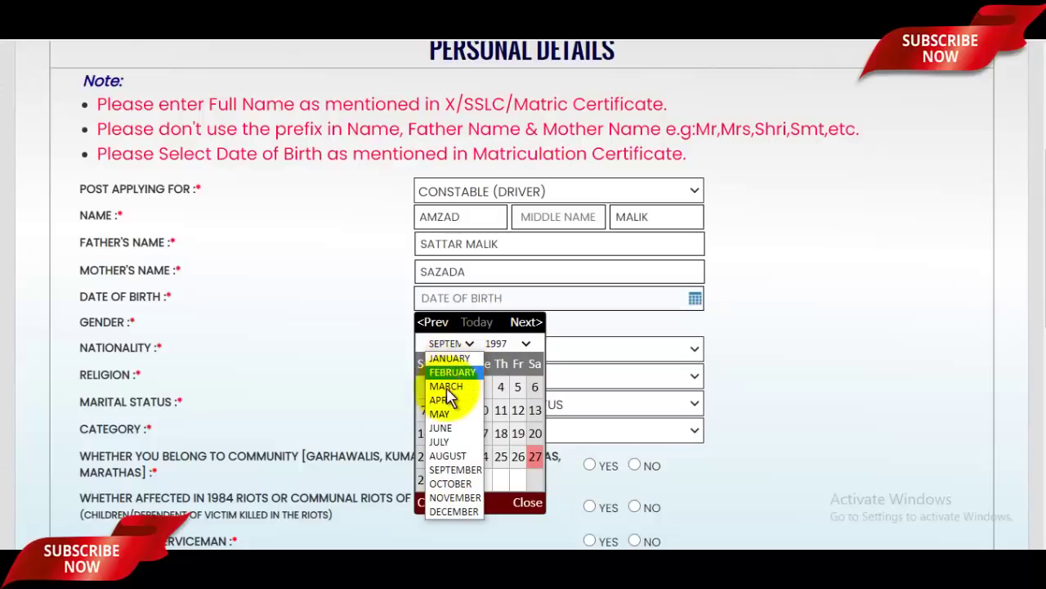
{"action": "left_click", "coordinate": [450, 410]}
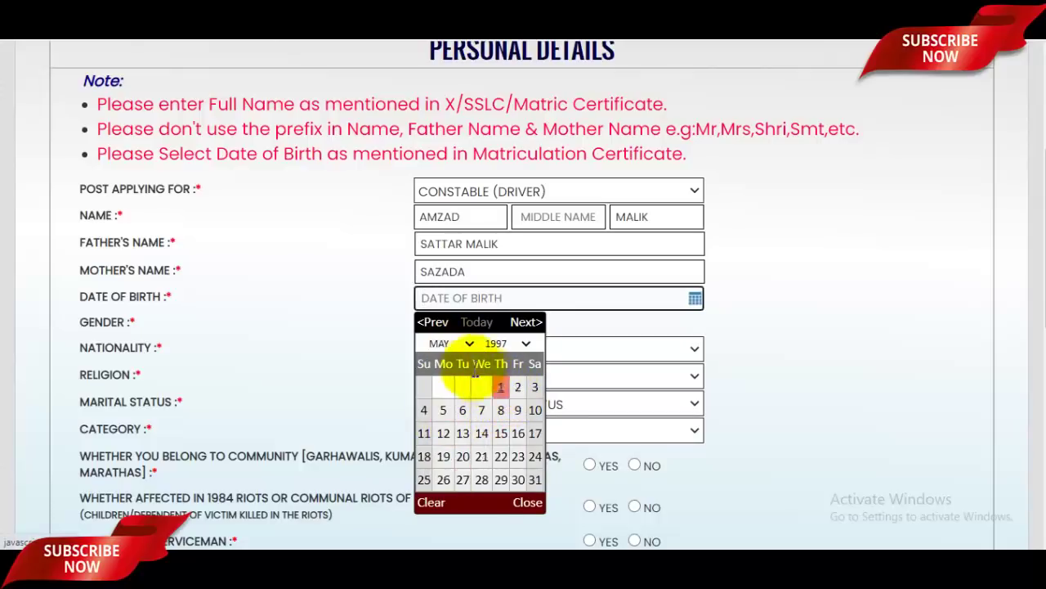
{"action": "left_click", "coordinate": [518, 388]}
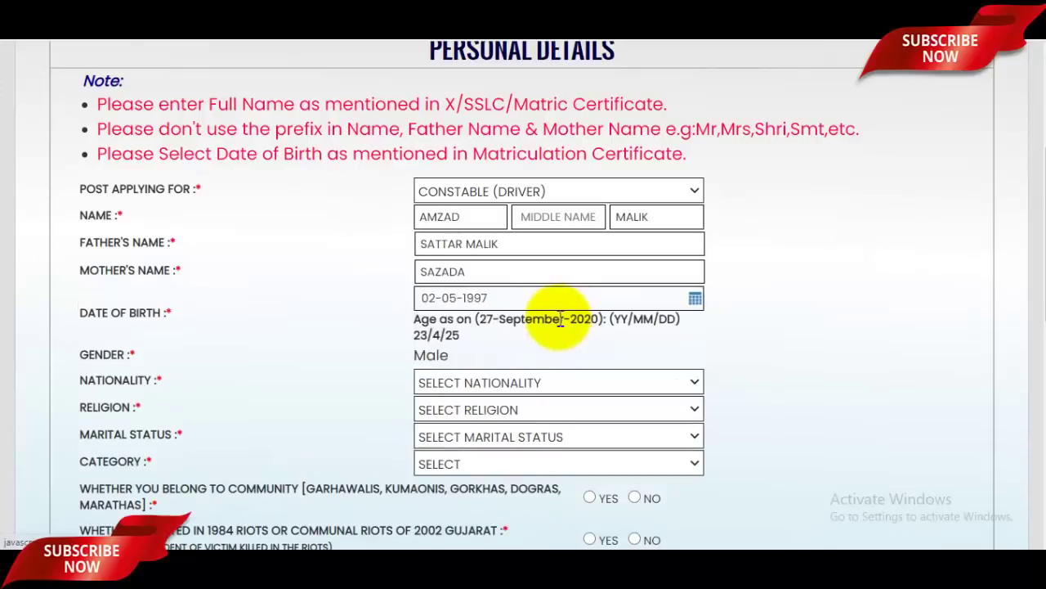
- Set nationality to INDIAN and religion to MUSLIM
{"action": "scroll", "coordinate": [578, 317], "scroll_direction": "down", "scroll_amount": 2}
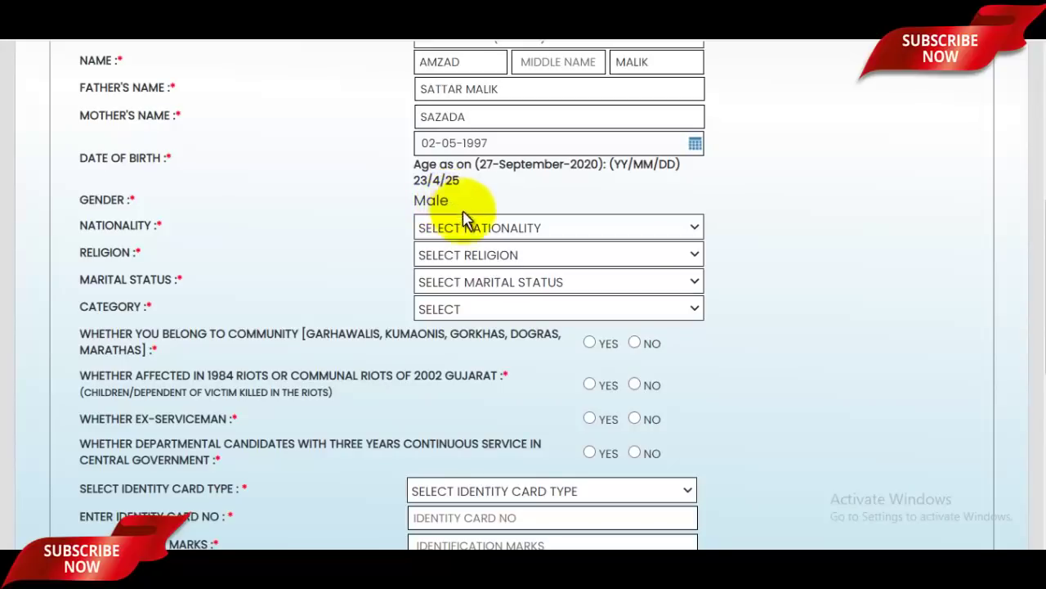
{"action": "left_click", "coordinate": [480, 227]}
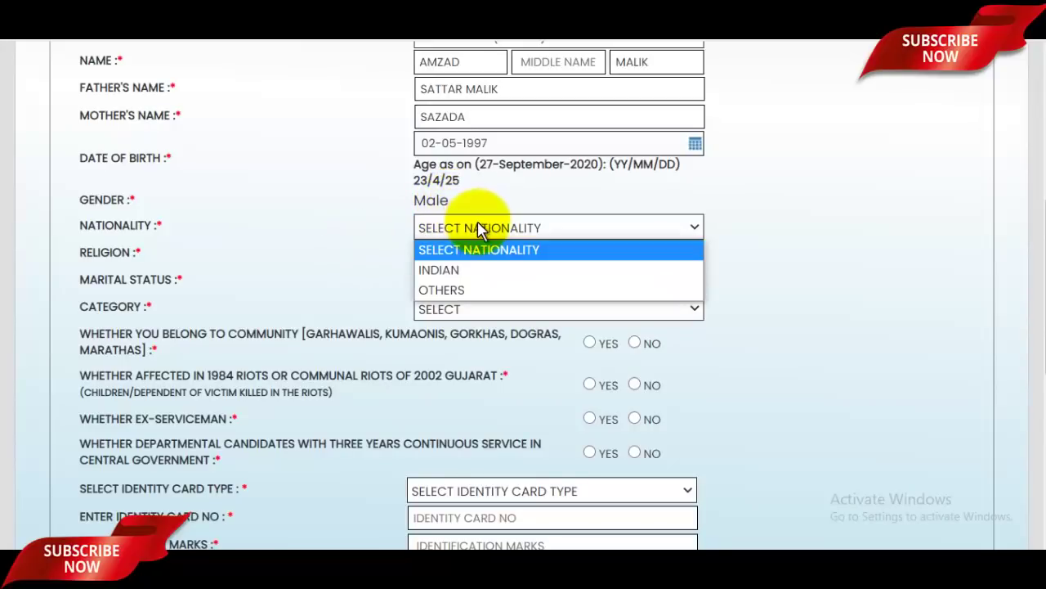
{"action": "left_click", "coordinate": [446, 277]}
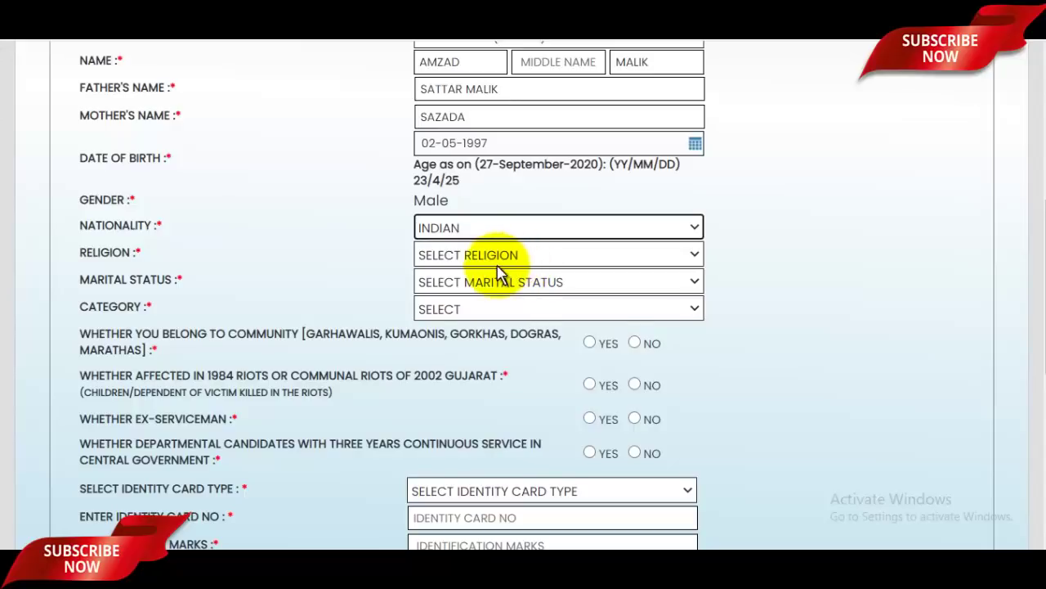
{"action": "left_click", "coordinate": [504, 252]}
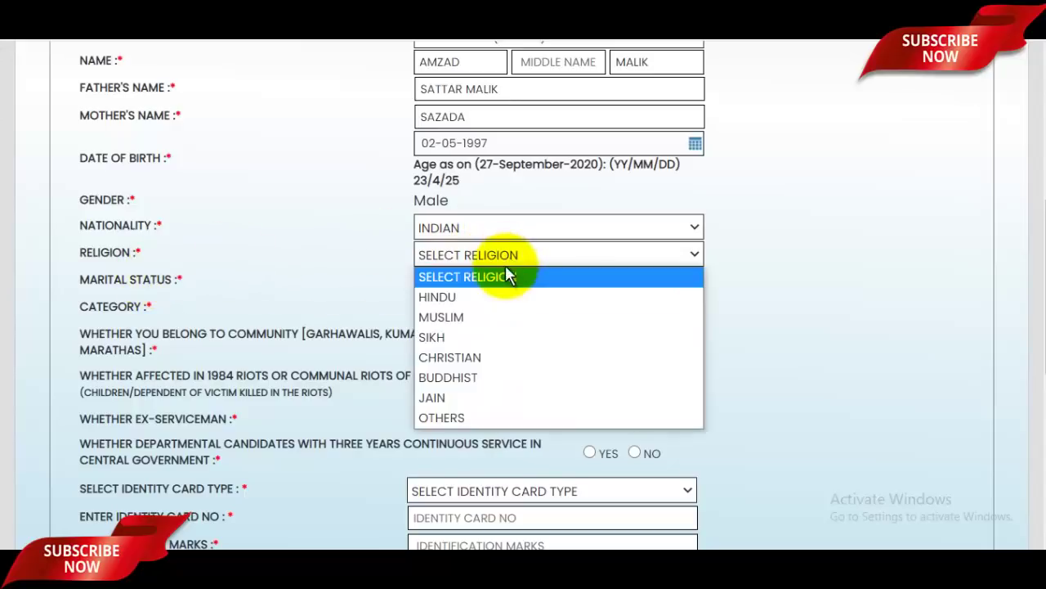
{"action": "left_click", "coordinate": [466, 315]}
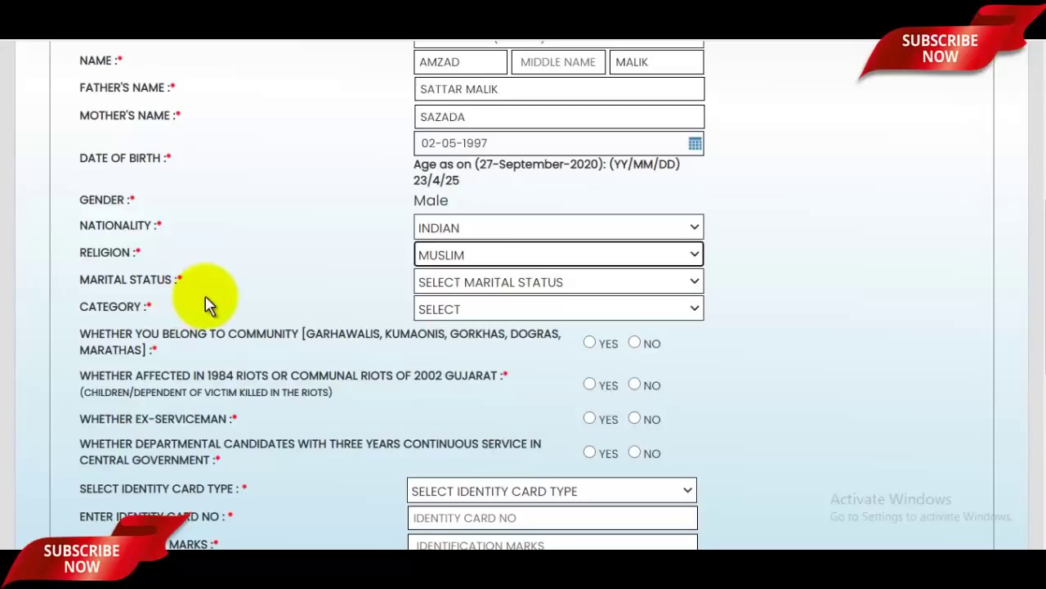
- Set marital status to UNMARRIED, category to GENERAL / UR, and answer NO to the community question
{"action": "left_click", "coordinate": [481, 282]}
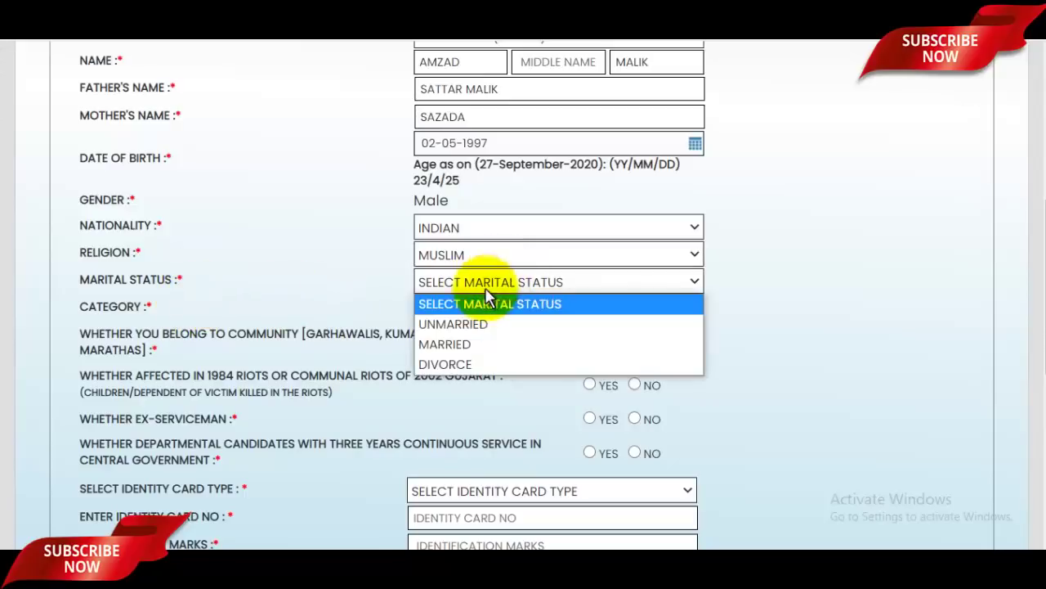
{"action": "left_click", "coordinate": [456, 323]}
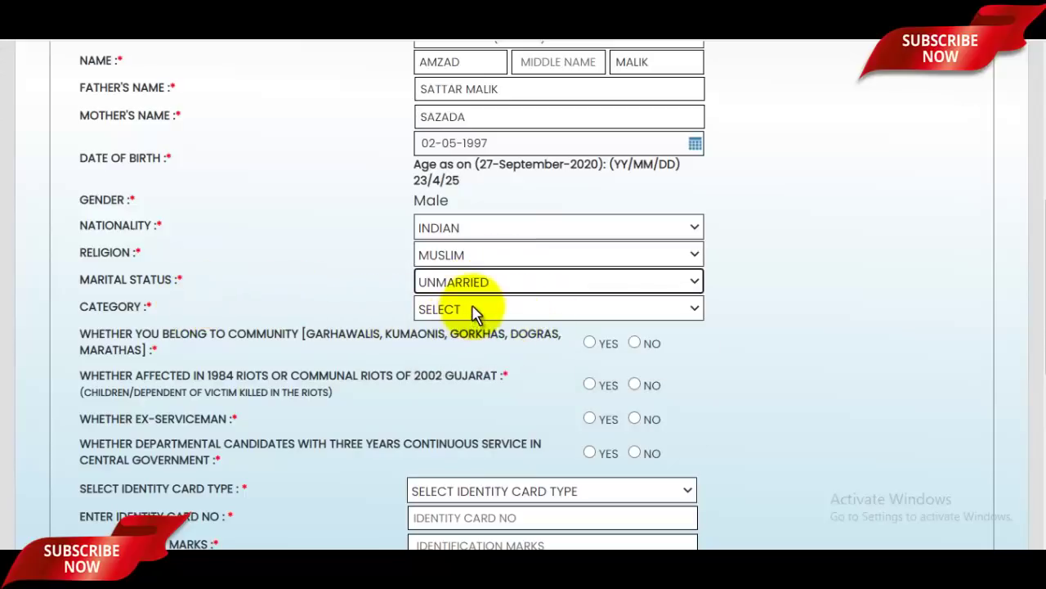
{"action": "left_click", "coordinate": [476, 311]}
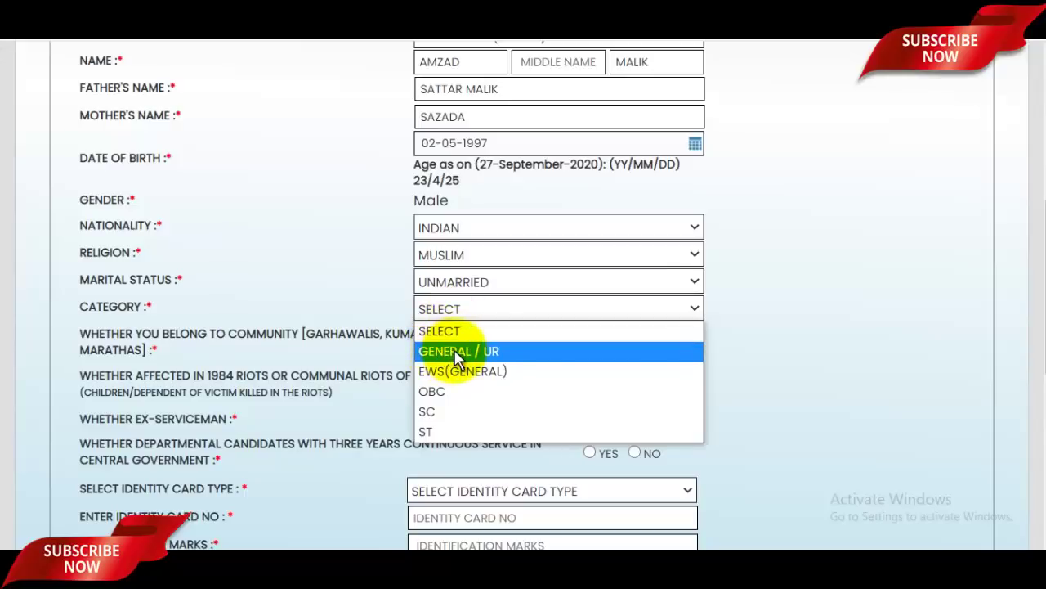
{"action": "left_click", "coordinate": [474, 352]}
{"action": "scroll", "coordinate": [605, 329], "scroll_direction": "down", "scroll_amount": 2}
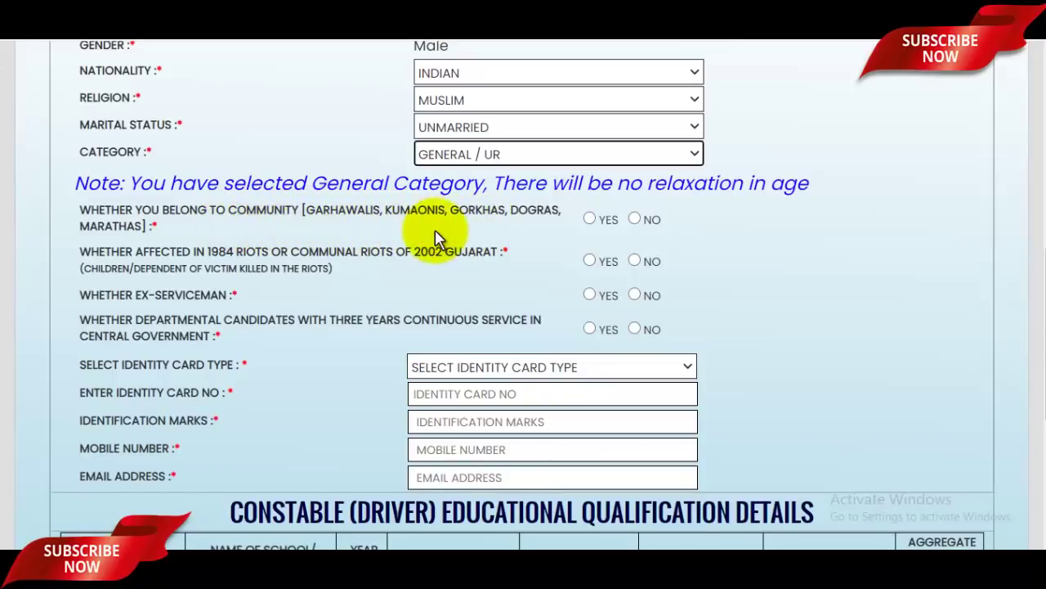
{"action": "left_click", "coordinate": [636, 221]}
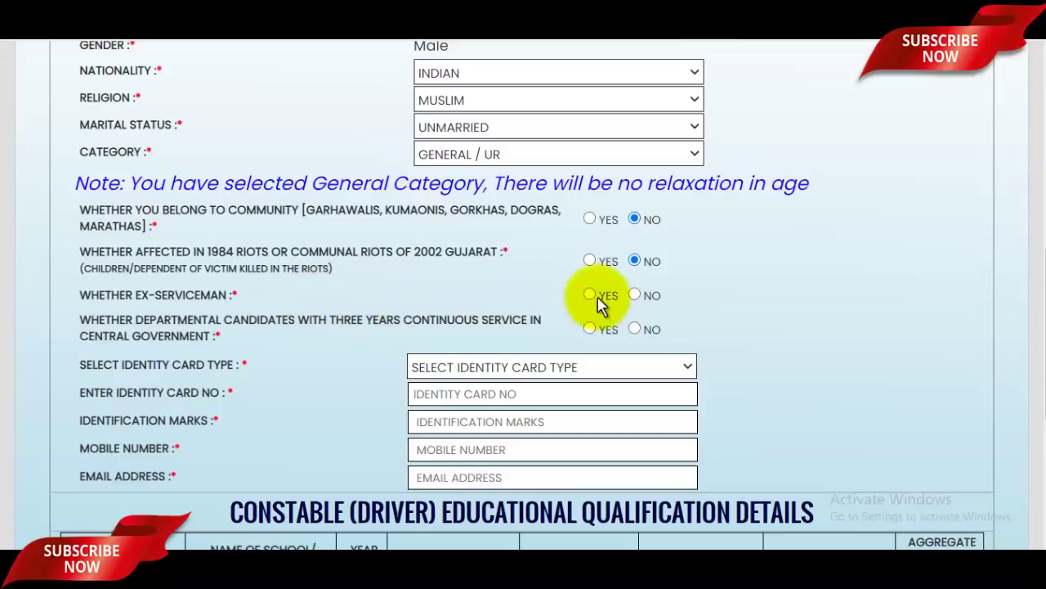
- Answer NO to the ex-serviceman question
{"action": "left_click", "coordinate": [635, 295]}
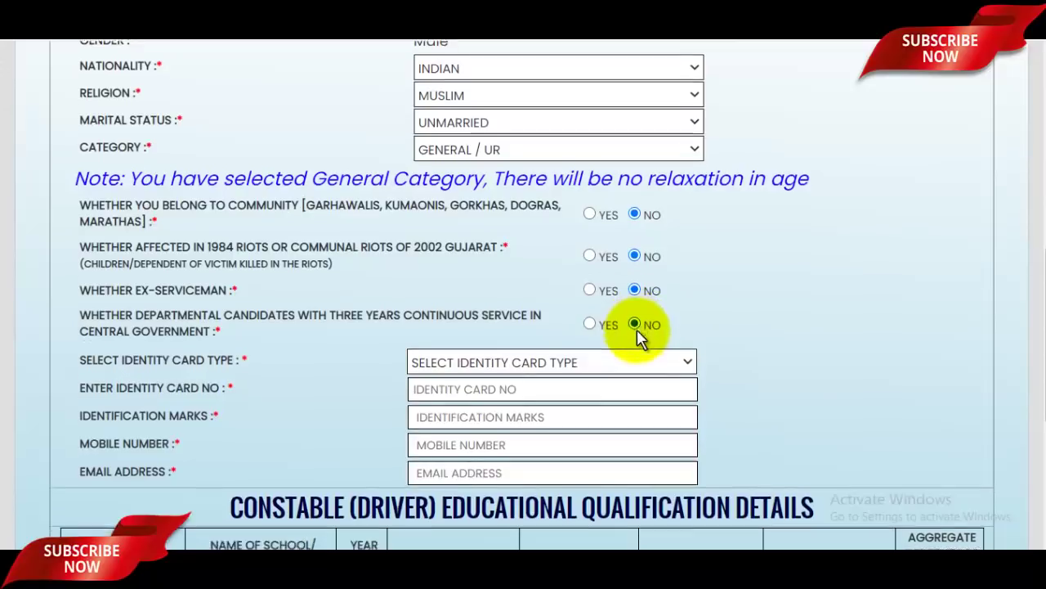
{"action": "scroll", "coordinate": [629, 335], "scroll_direction": "down", "scroll_amount": 1}
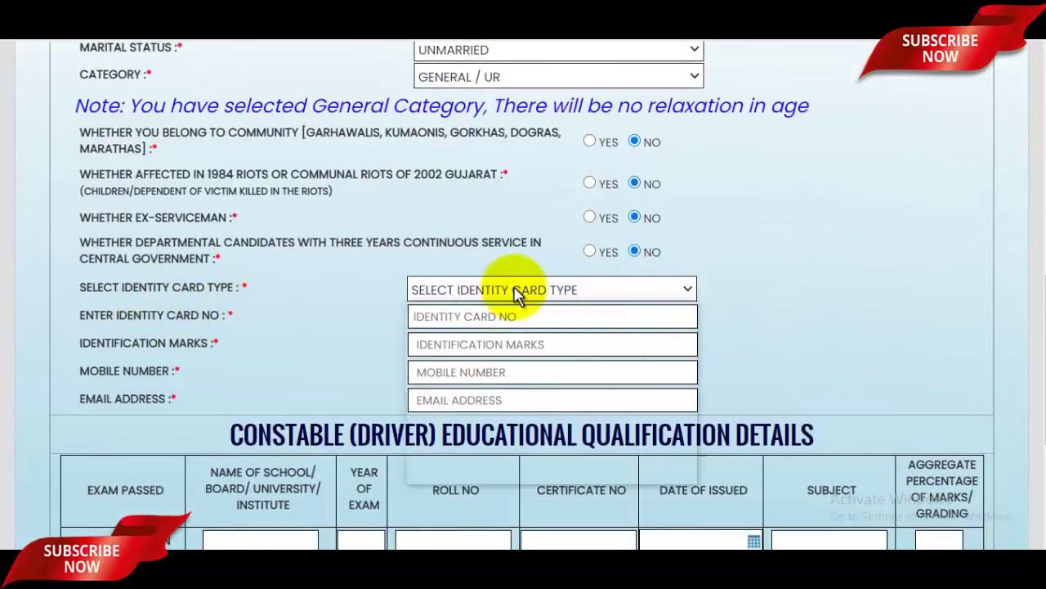
- Select AADHAR CARD as the identity card type
{"action": "left_click", "coordinate": [455, 289]}
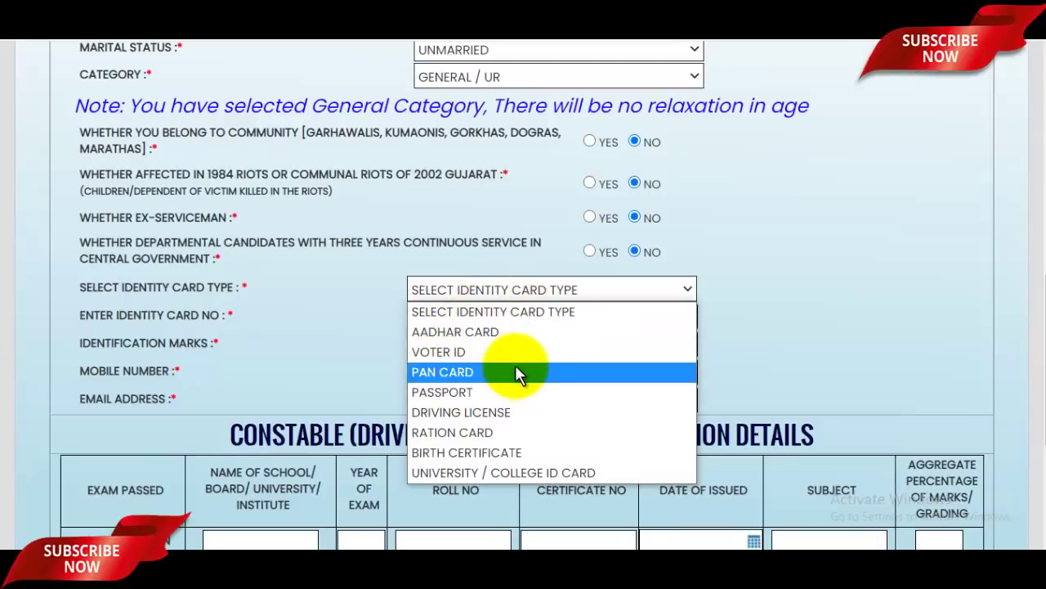
{"action": "left_click", "coordinate": [473, 332]}
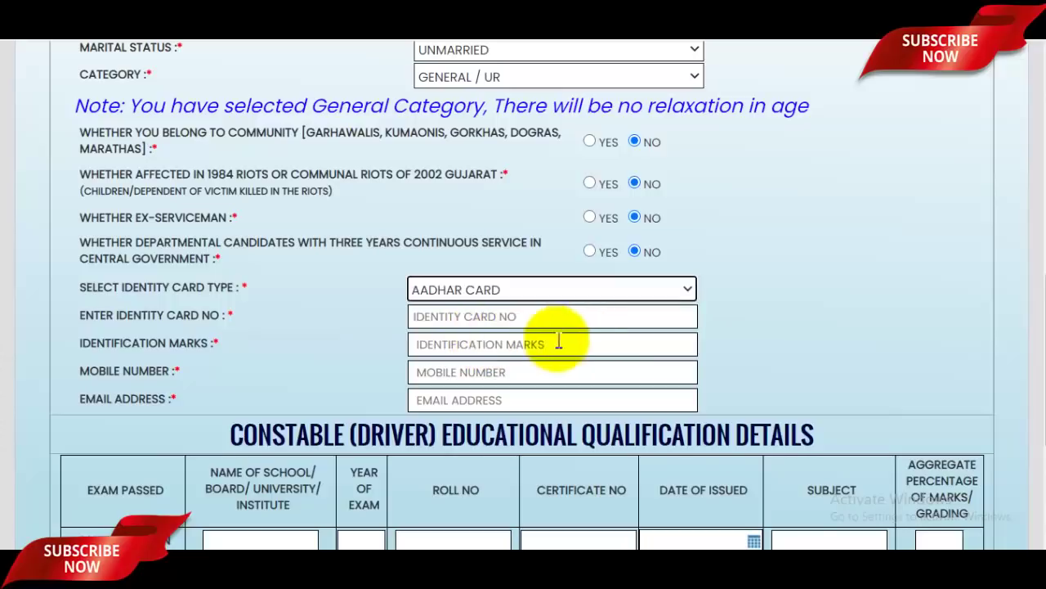
{"action": "left_click", "coordinate": [446, 316]}
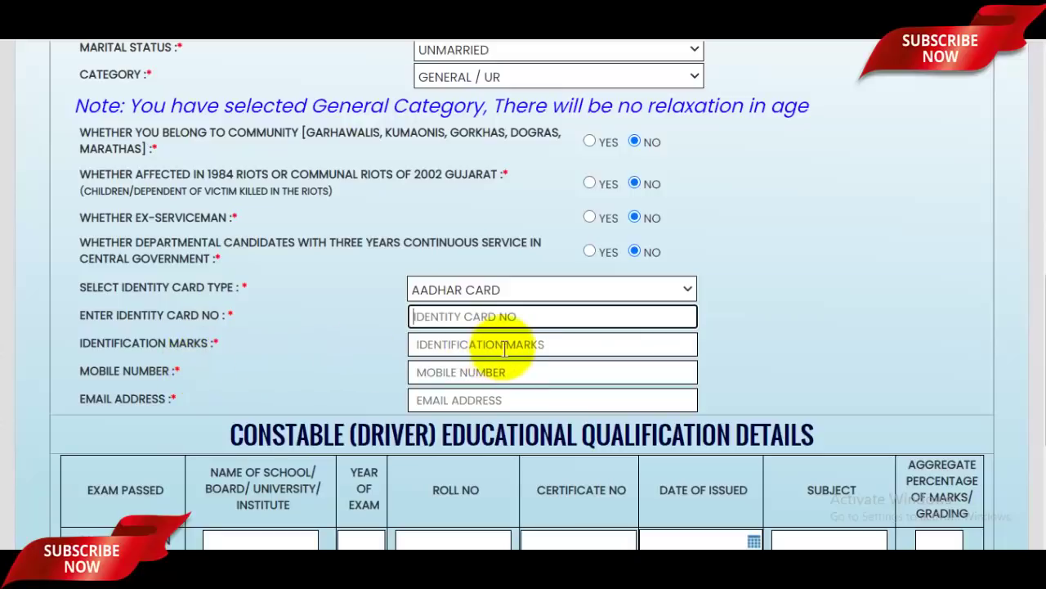
- Enter 'MOLE ON MY CHICK' as the identification marks
{"action": "left_click", "coordinate": [505, 349]}
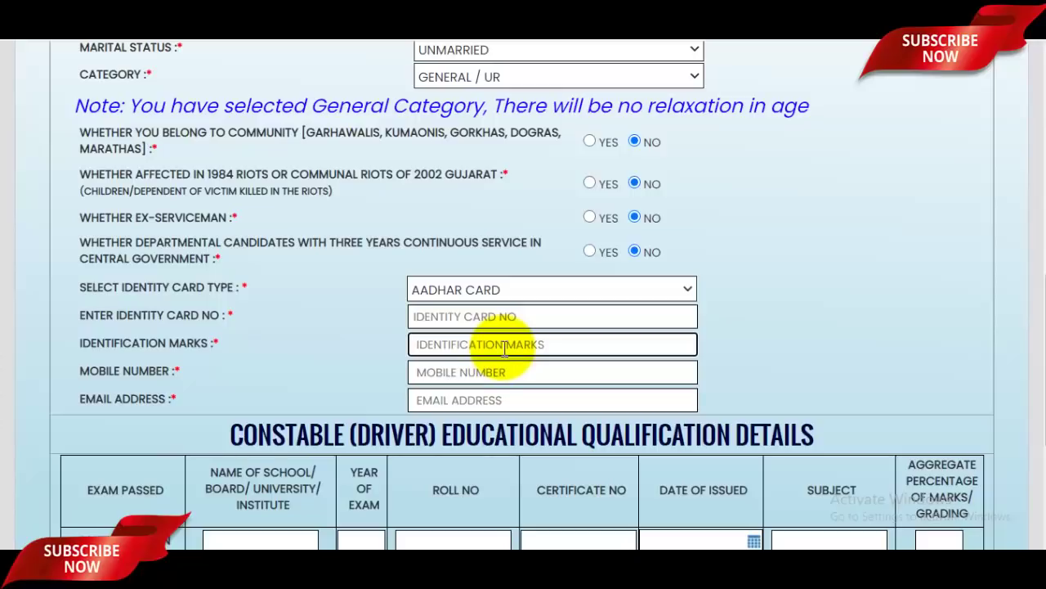
{"action": "type", "text": "MOLE ON MY CHICK"}
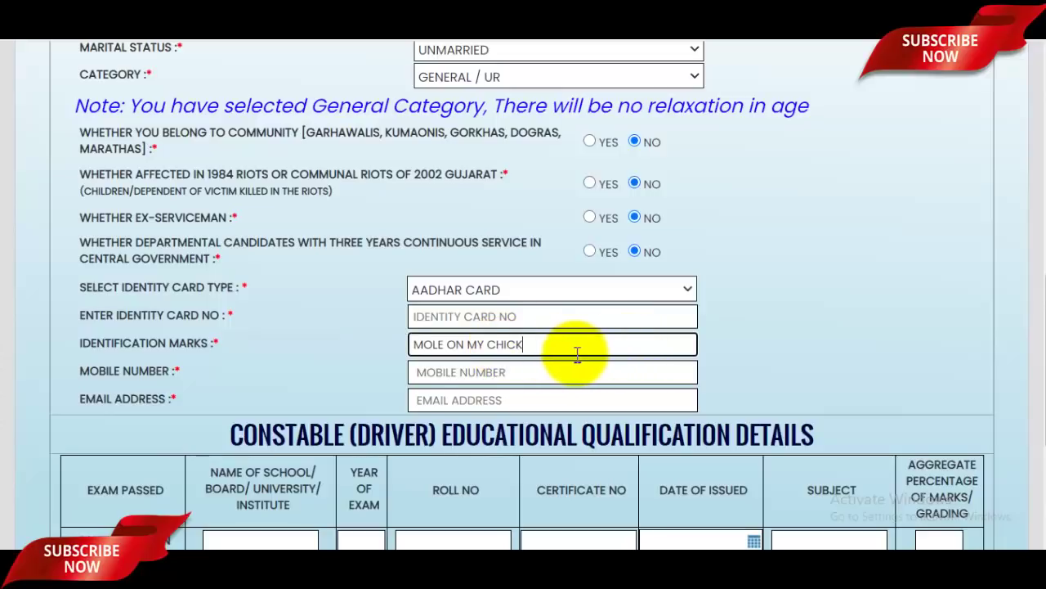
{"action": "scroll", "coordinate": [523, 351], "scroll_direction": "down", "scroll_amount": 1}
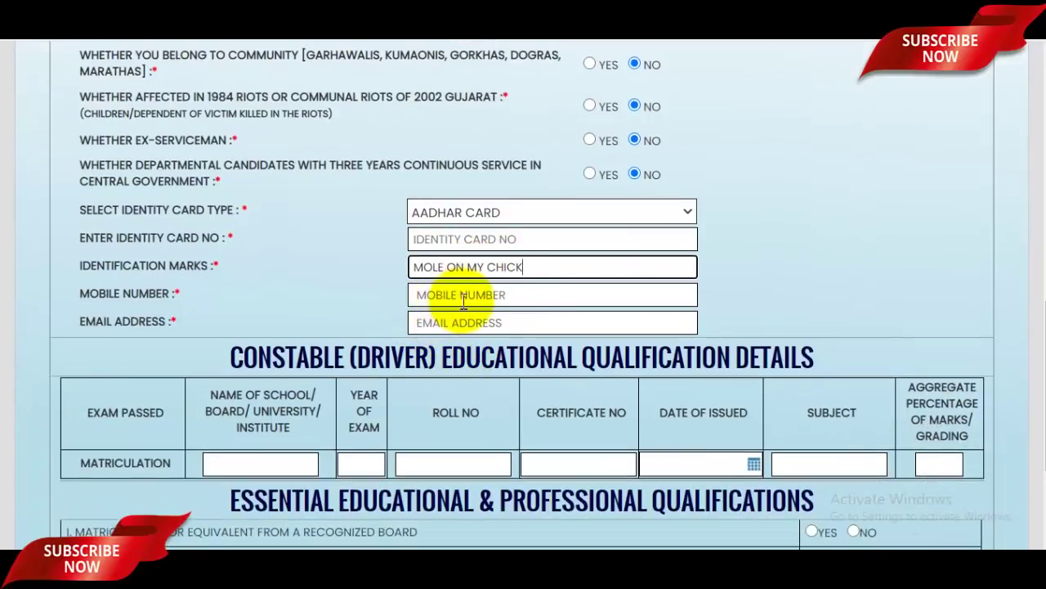
{"action": "left_click", "coordinate": [462, 299]}
{"action": "left_click", "coordinate": [504, 324]}
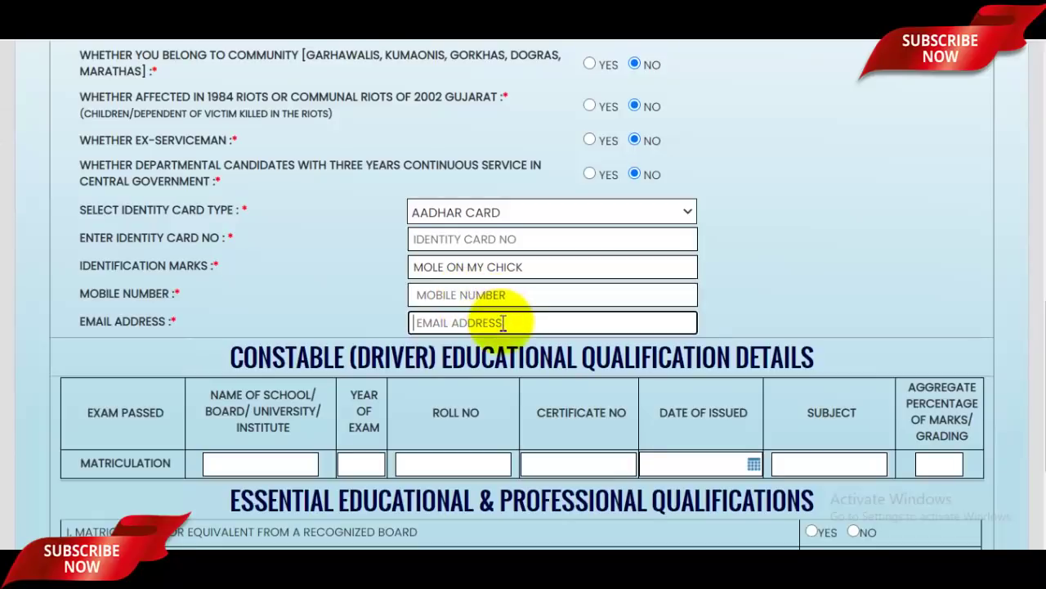